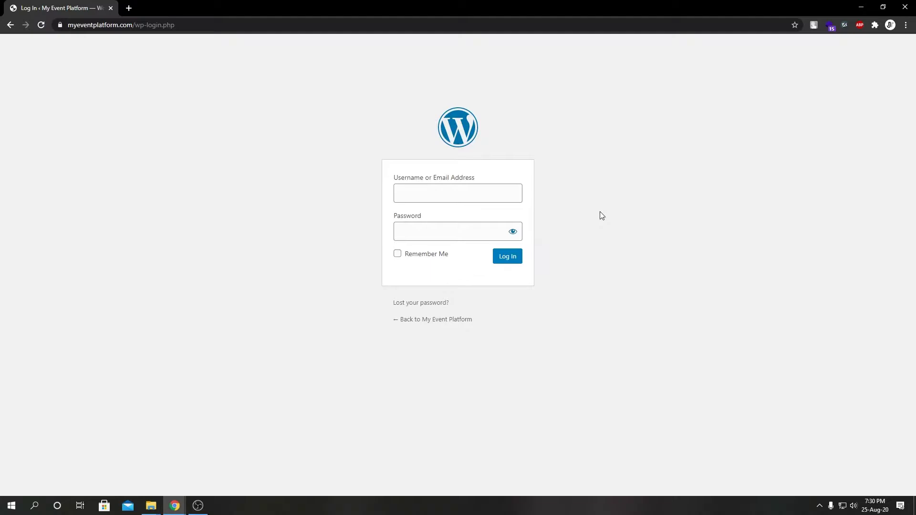
Log in to the My Event Platform WordPress admin with the admin username and pasted password.
left_click(500, 198)
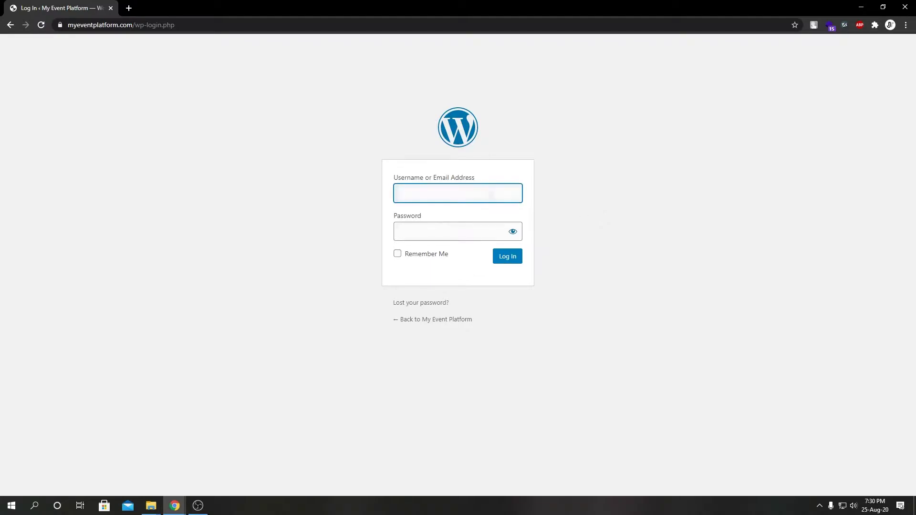
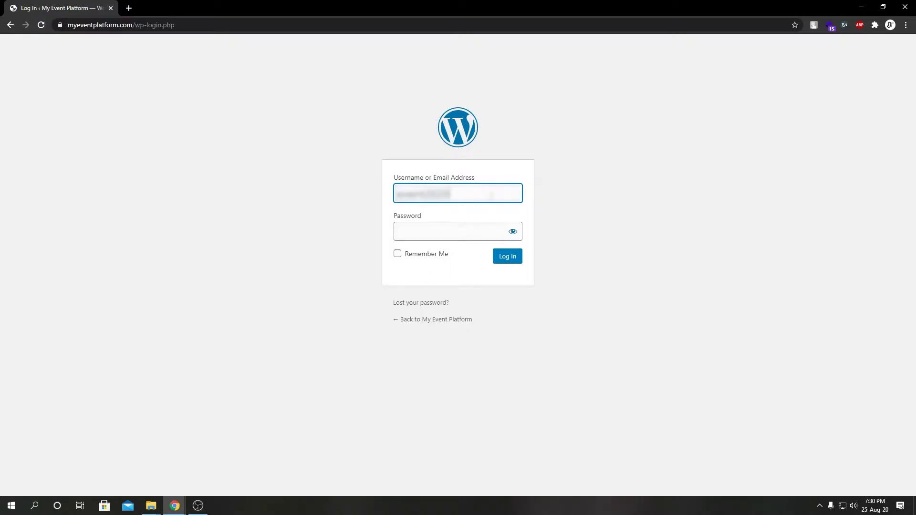
left_click(472, 240)
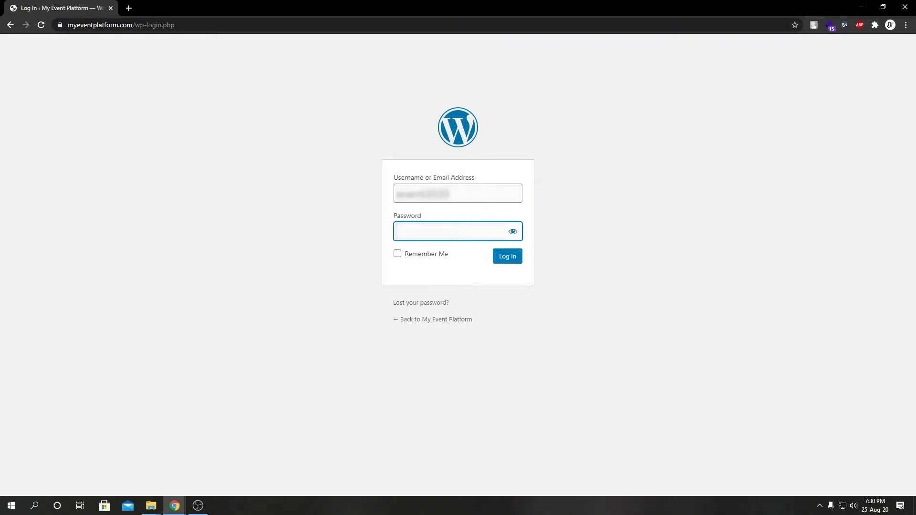
key("ctrl+v")
left_click(503, 258)
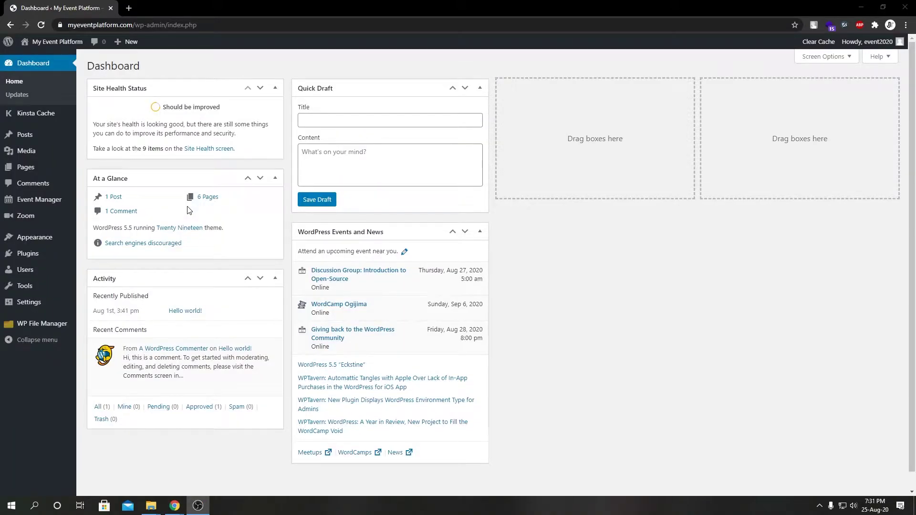
Go to Zoom > Settings in the admin sidebar to reach the API Settings page.
mouse_move(51, 221)
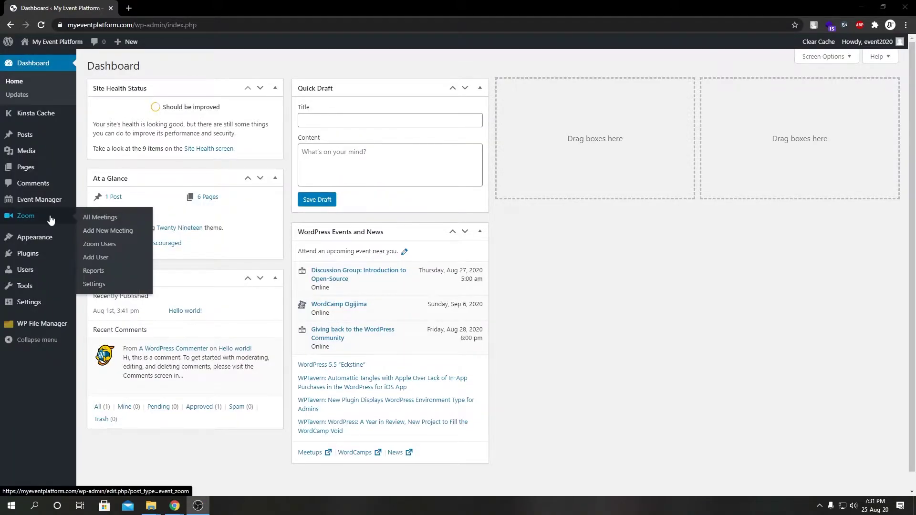
left_click(99, 284)
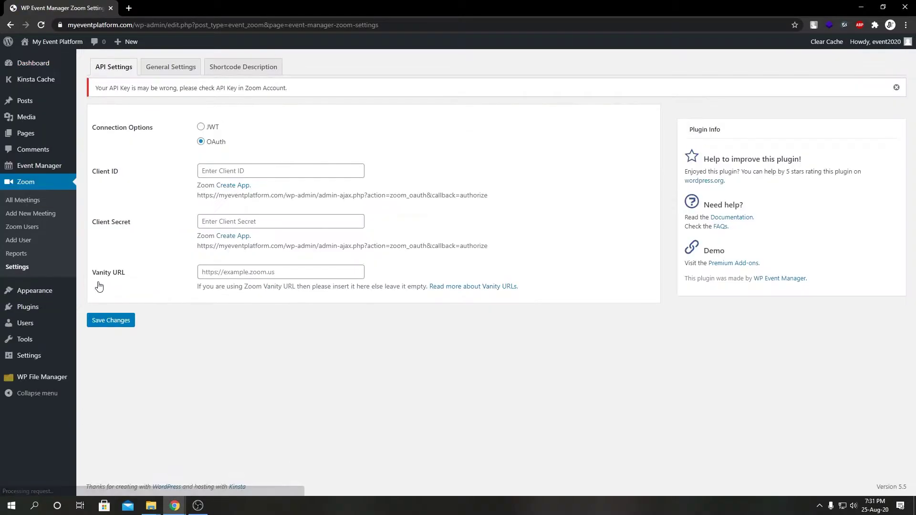
Load marketplace.zoom.us in a new Chrome tab.
left_click(127, 8)
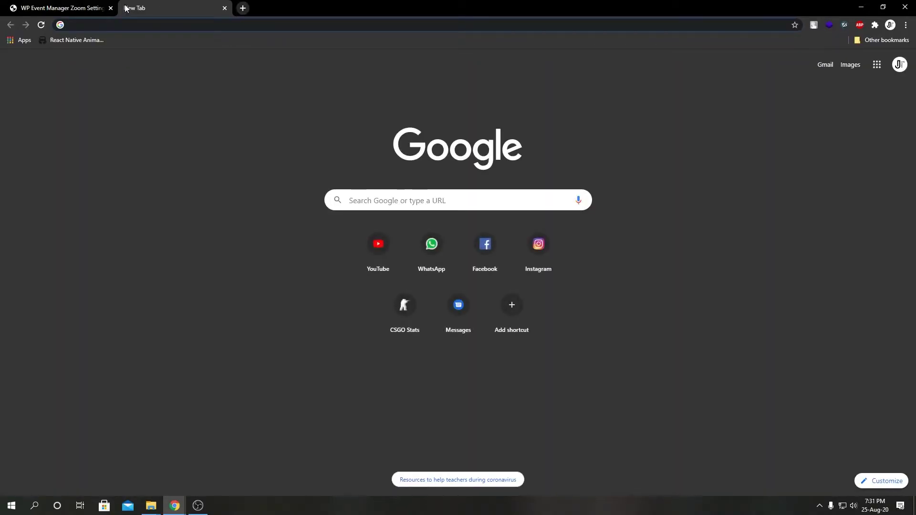
type("m")
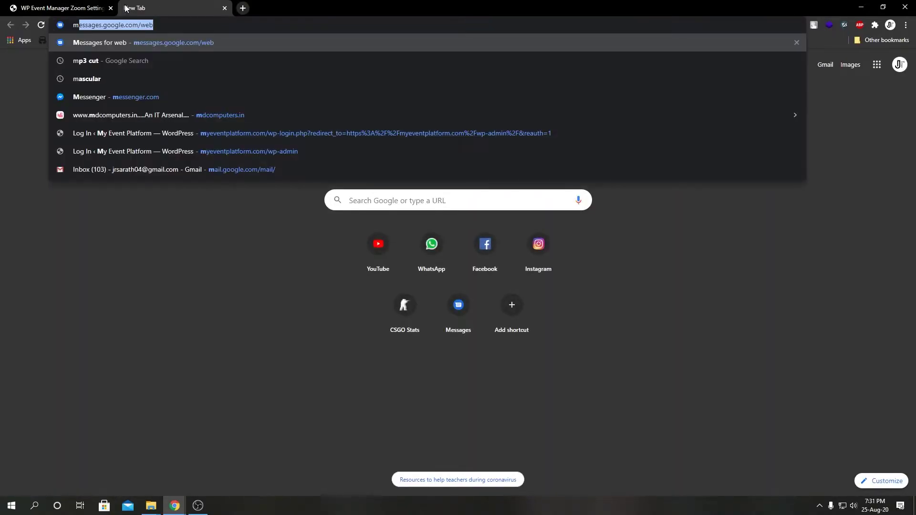
type("arke")
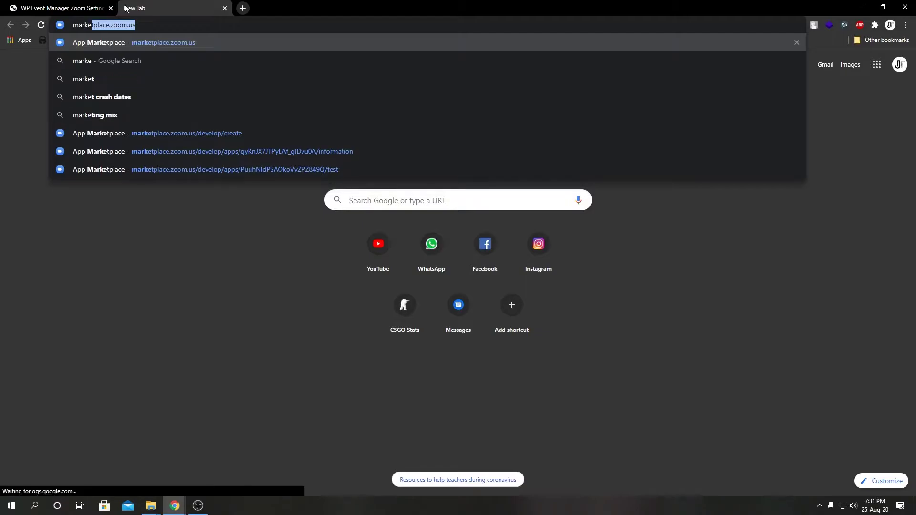
type("tplace")
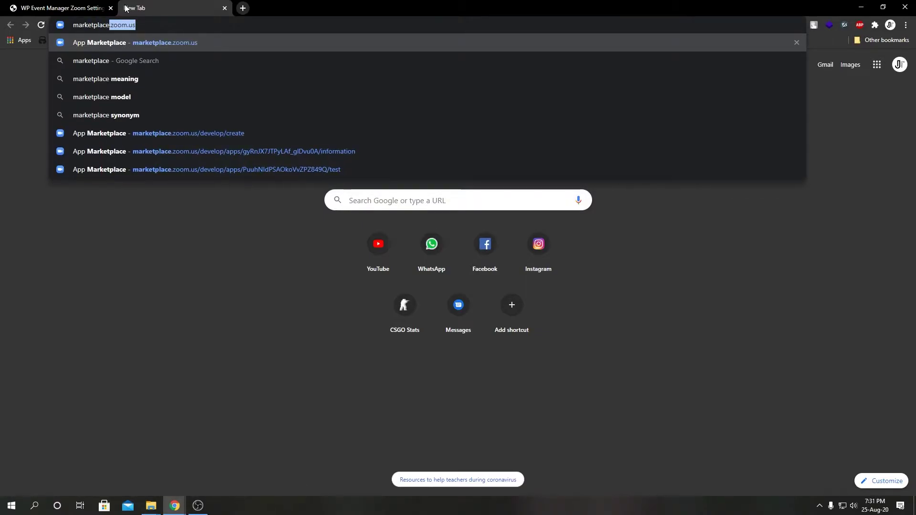
type(".zoom.us")
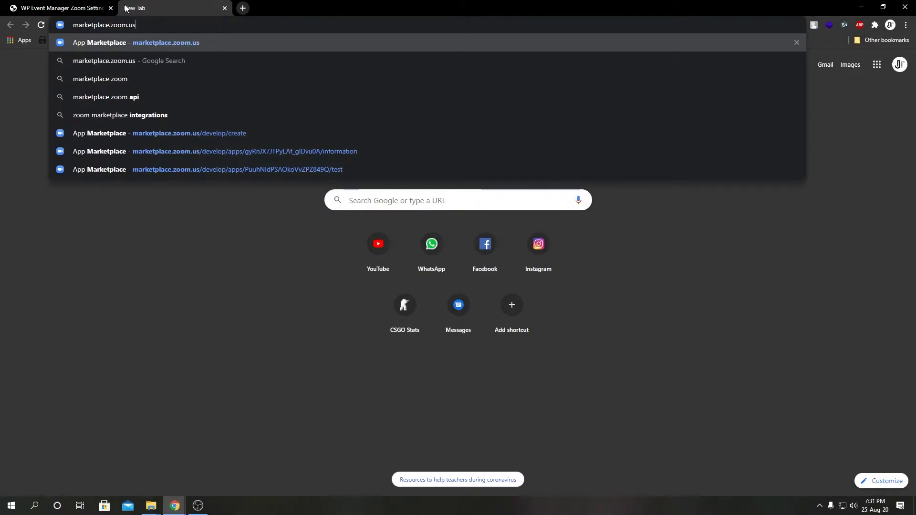
key("Return")
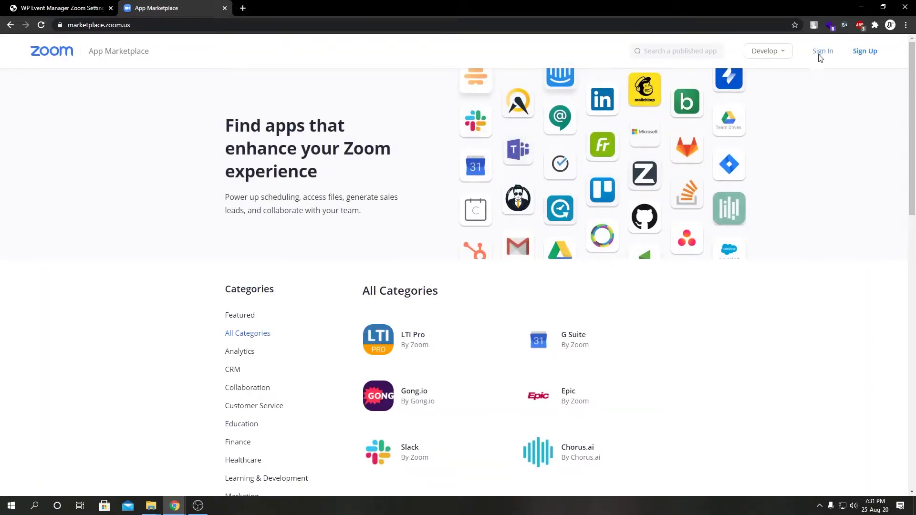
Sign in to Zoom Marketplace with a Google account and go to Develop > Build App.
left_click(818, 56)
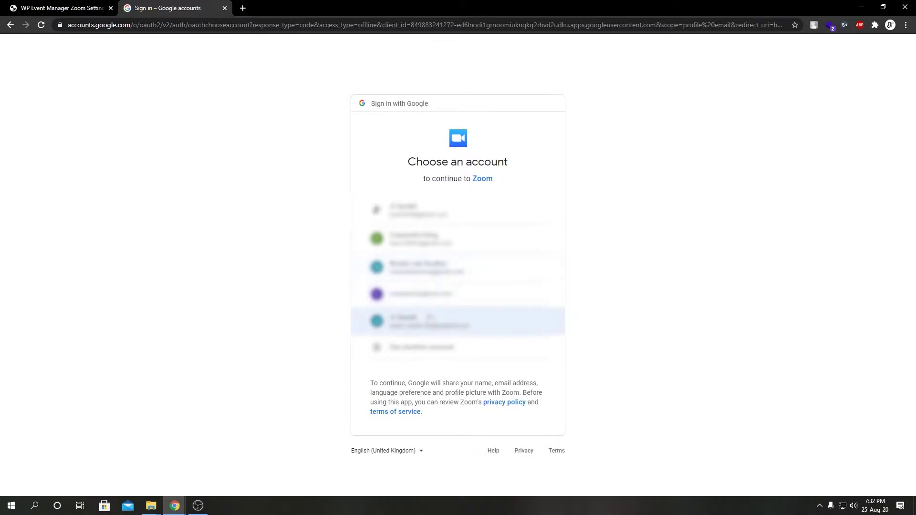
left_click(430, 320)
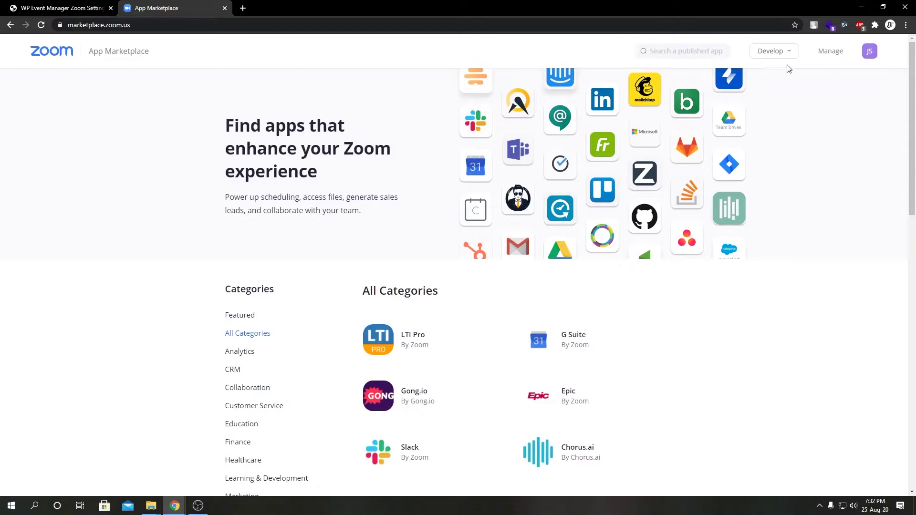
mouse_move(783, 58)
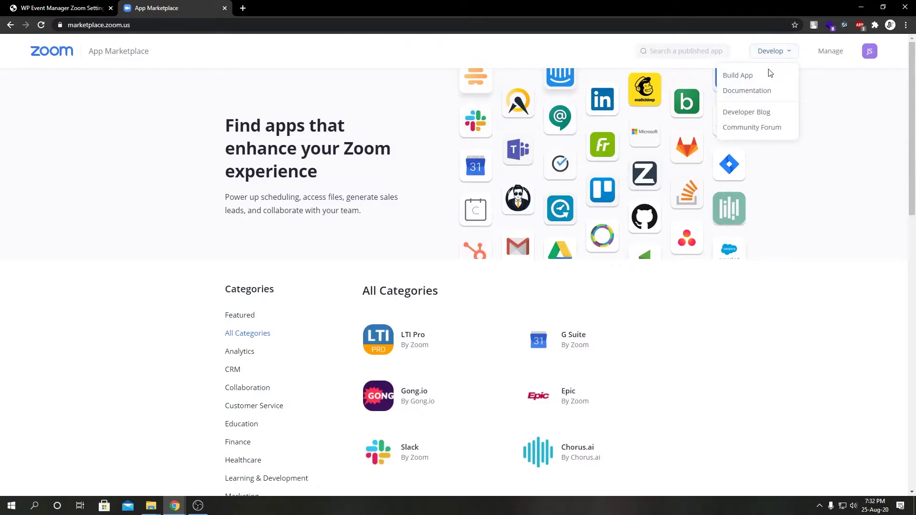
left_click(761, 81)
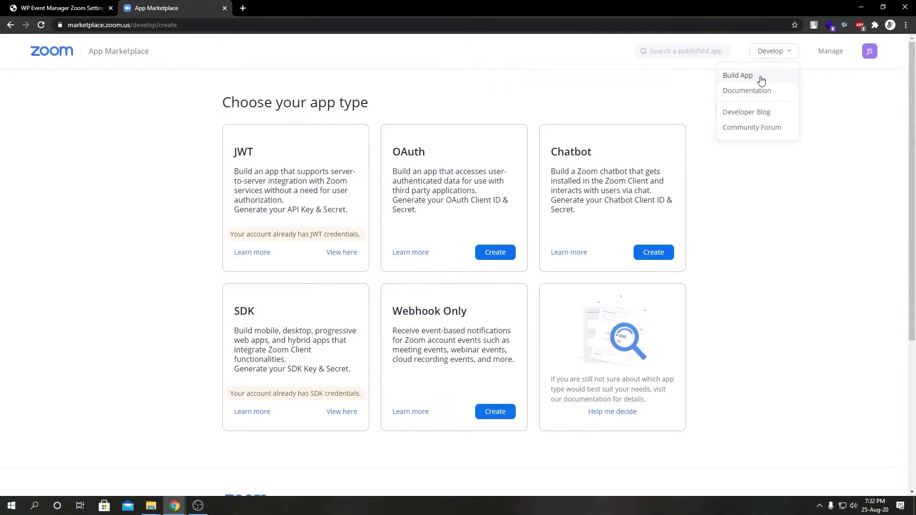
Create an unpublished, account-level OAuth app named 'MY App'.
left_click(491, 254)
left_click(409, 165)
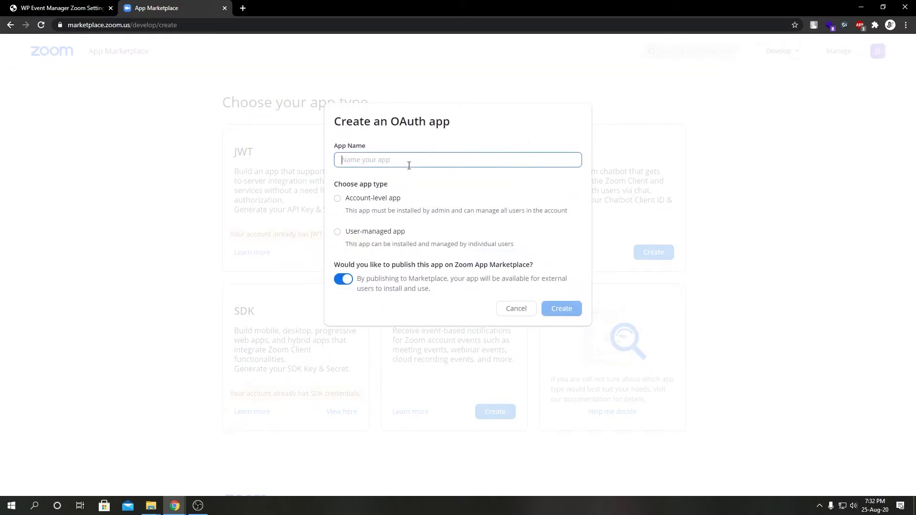
type("MY App")
left_click(357, 201)
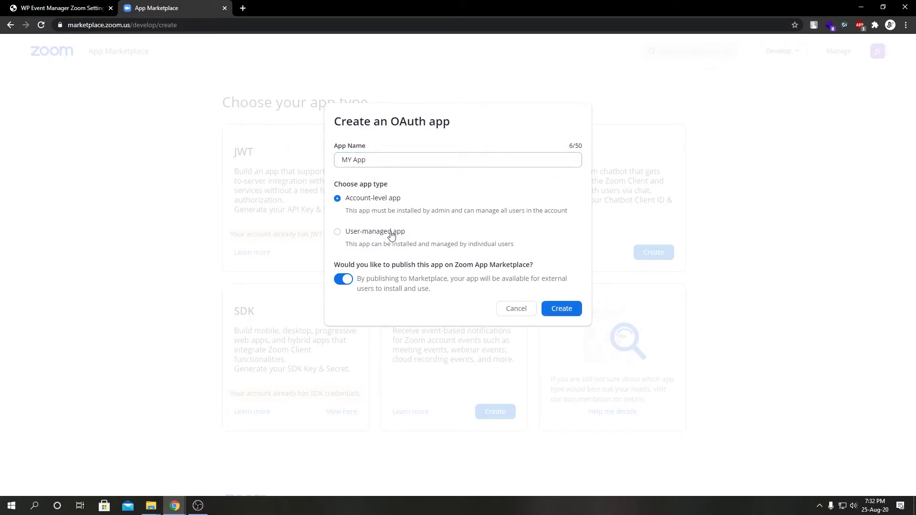
left_click(347, 281)
left_click(559, 316)
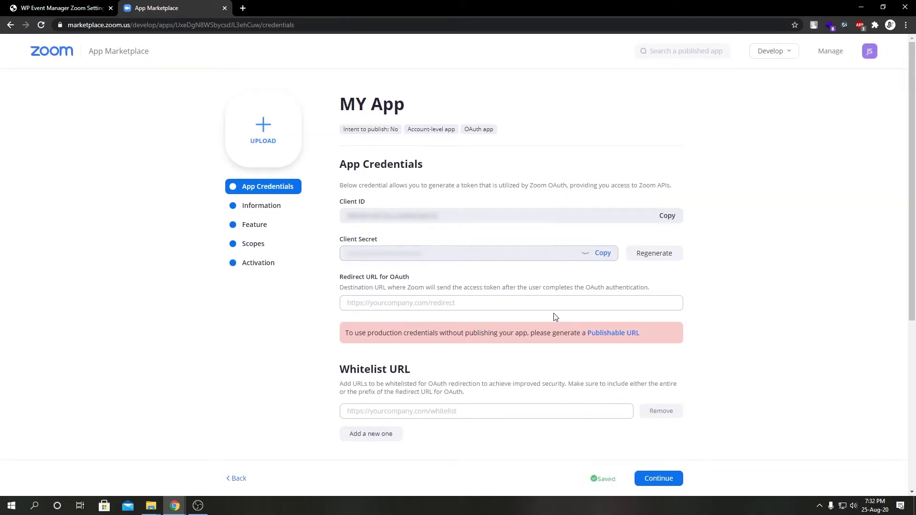
Copy MY App's Client ID into the WordPress Zoom Client ID field.
left_click(673, 217)
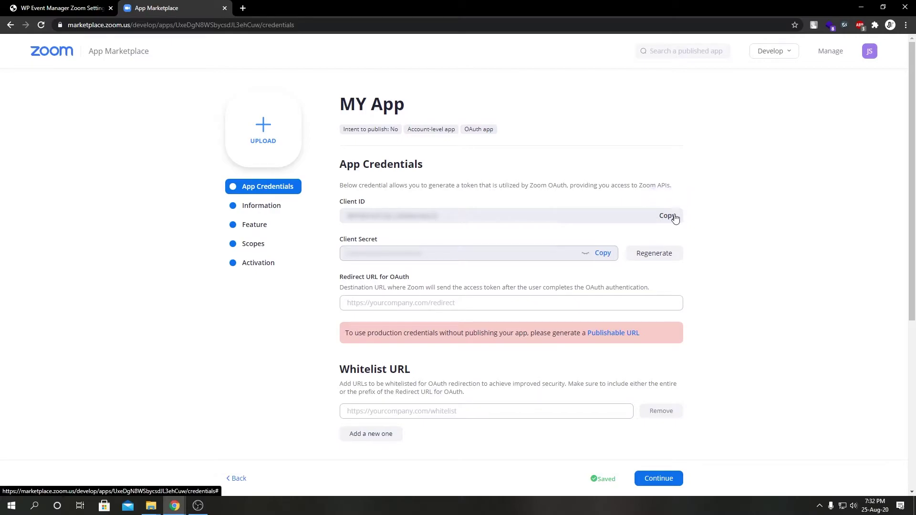
left_click(54, 5)
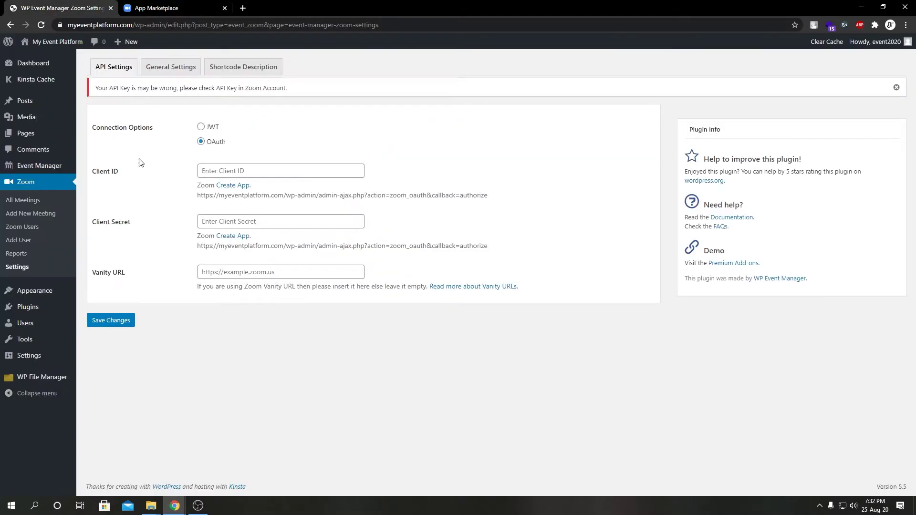
left_click(242, 174)
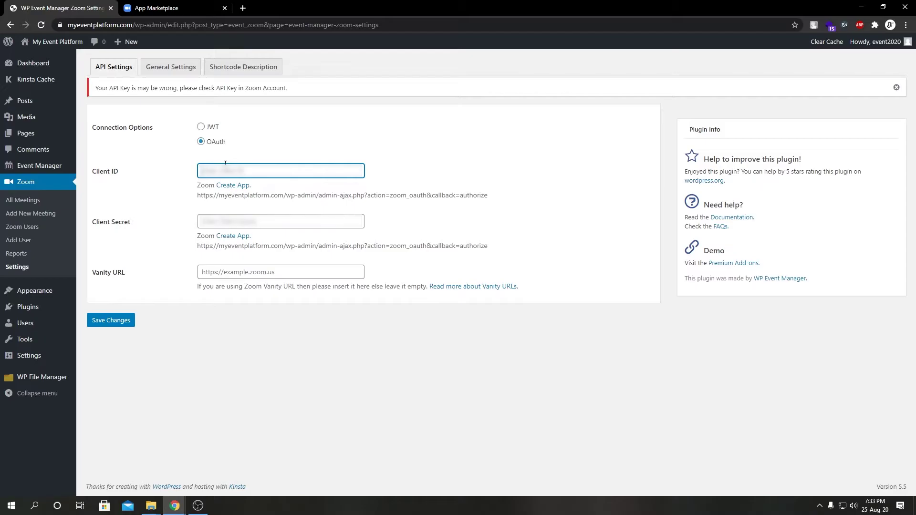
key("ctrl+v")
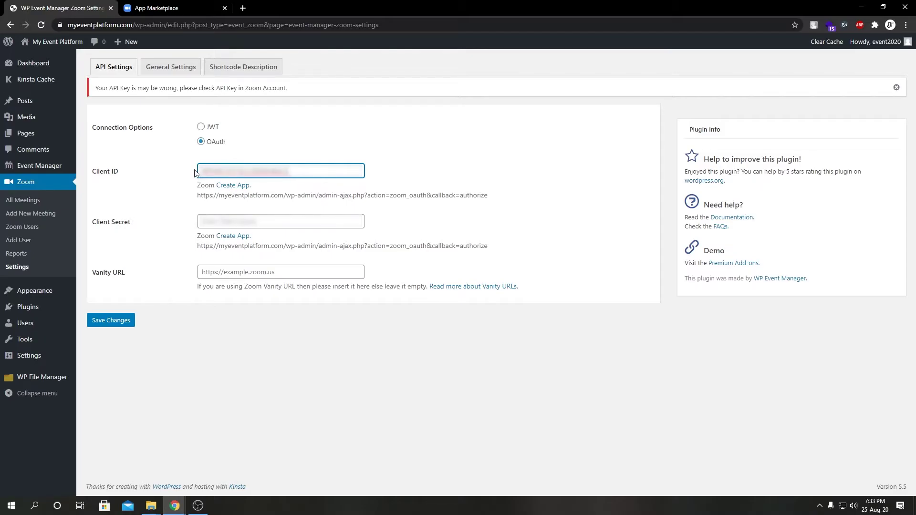
Paste MY App's Client Secret into WordPress, then select the callback URL beneath it.
left_click(201, 4)
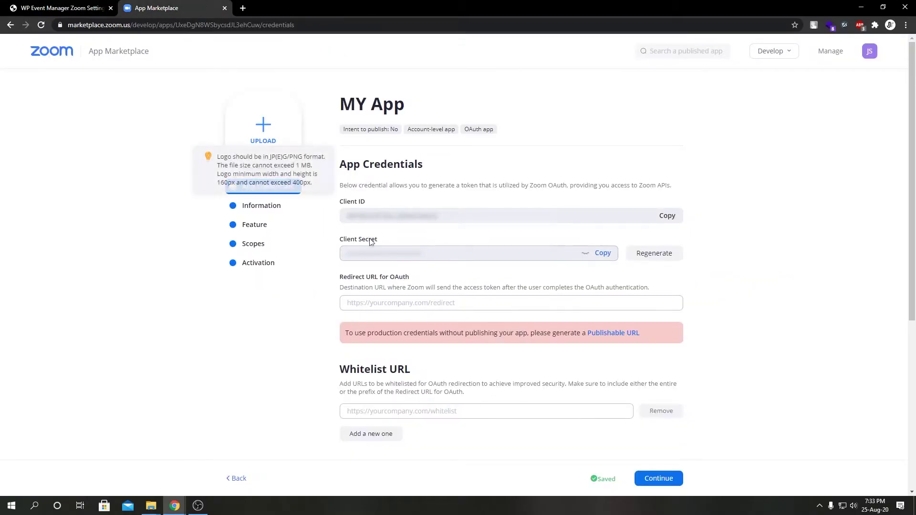
left_click(607, 257)
left_click(62, 8)
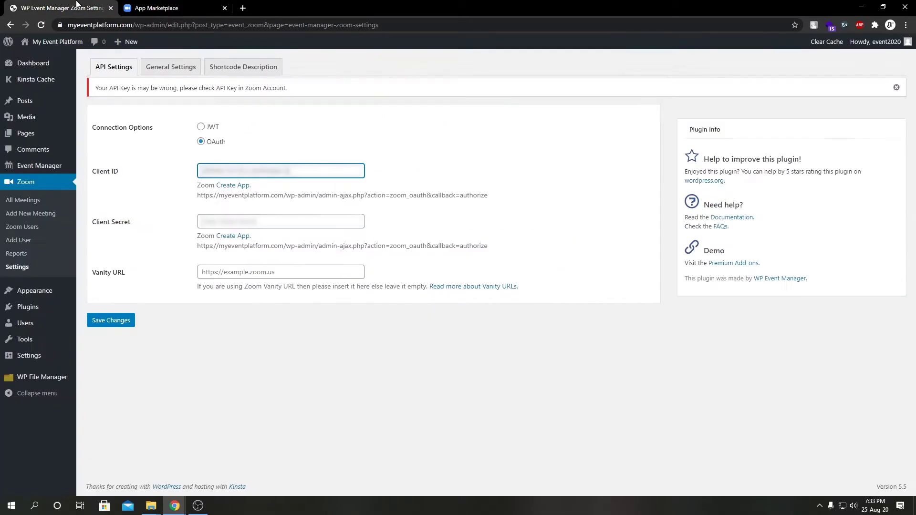
left_click(252, 221)
key("ctrl+v")
left_click(431, 229)
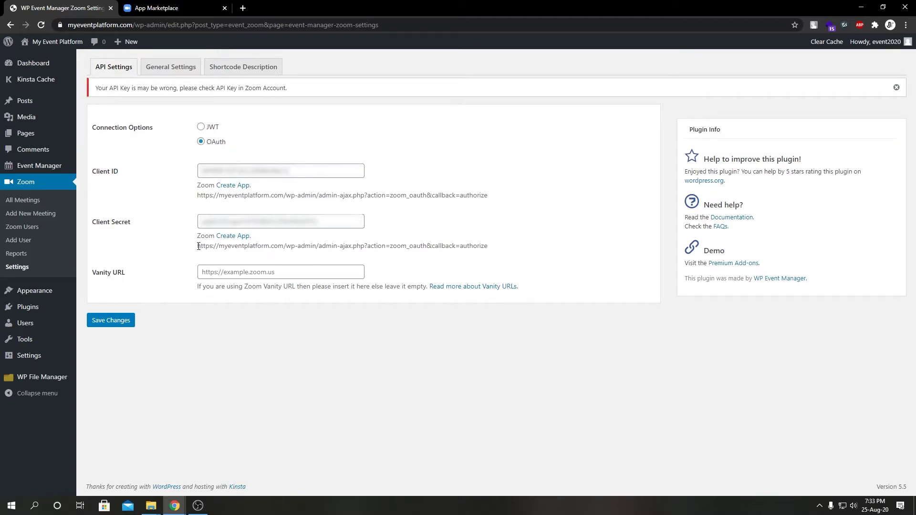
left_click_drag(198, 246, 494, 254)
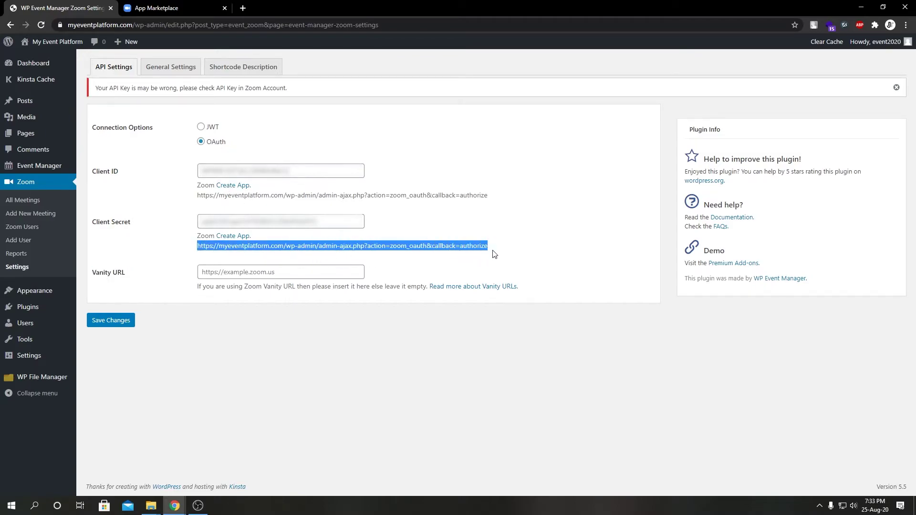
Use the WordPress callback URL as MY App's Redirect URL for OAuth and Whitelist URL.
left_click(135, 7)
left_click(397, 306)
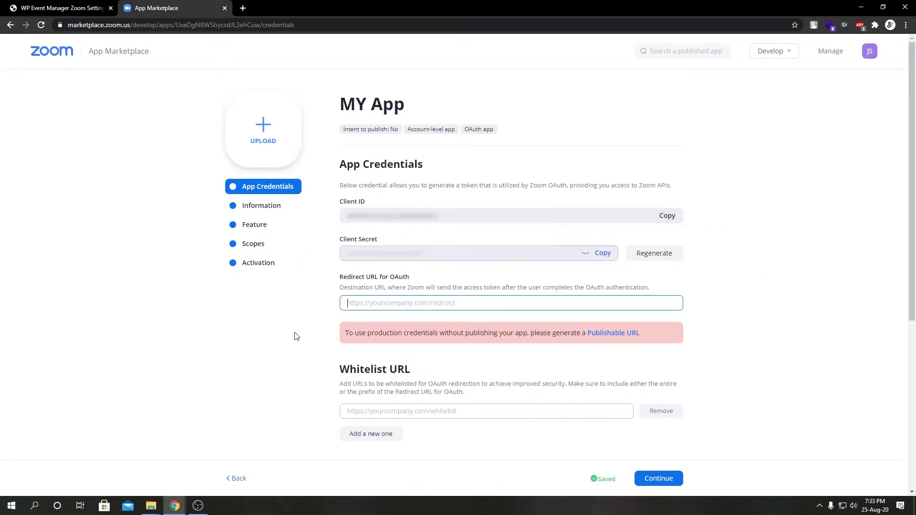
key("ctrl+v")
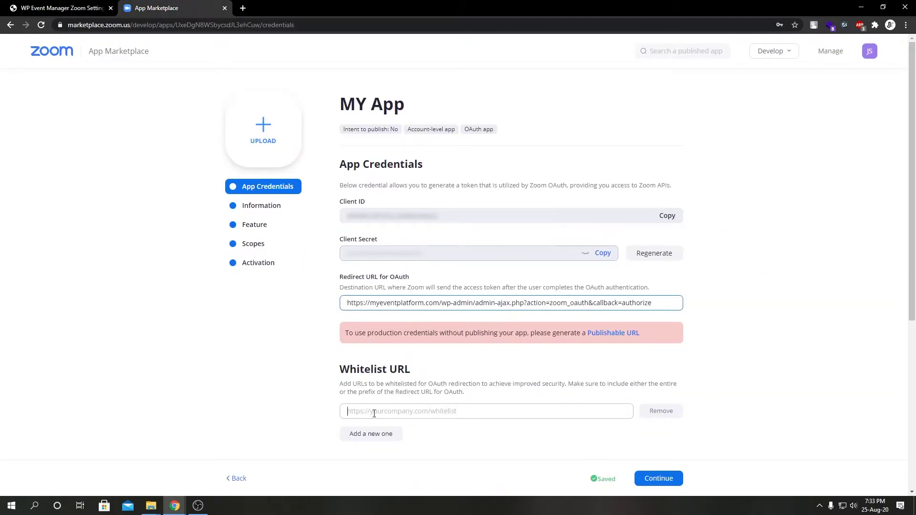
left_click(366, 413)
key("ctrl+v")
left_click(301, 394)
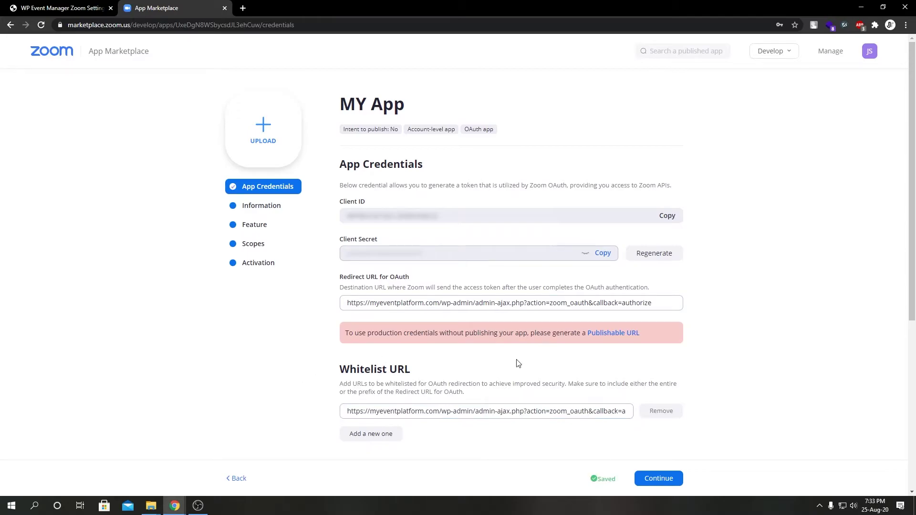
Continue to the Information step, dismiss the password prompt, and review its fields.
left_click(676, 480)
left_click(794, 43)
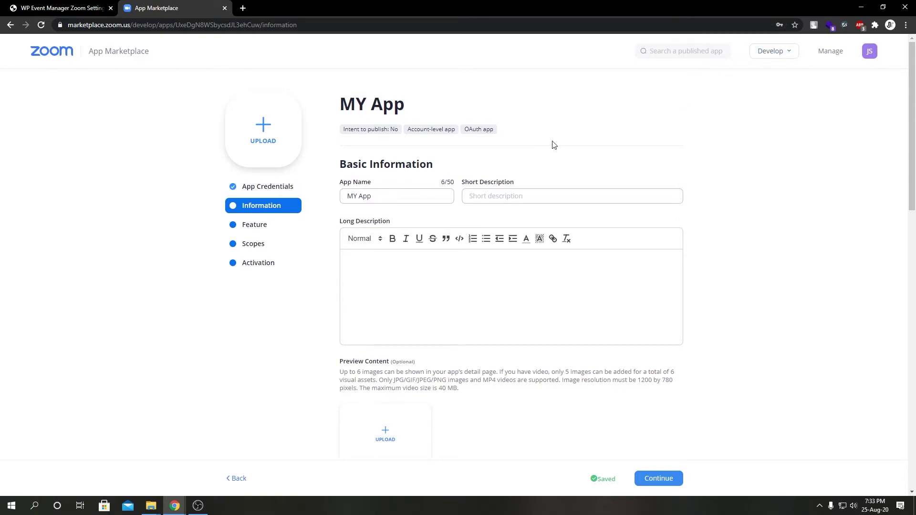
scroll(548, 145, "down", 1)
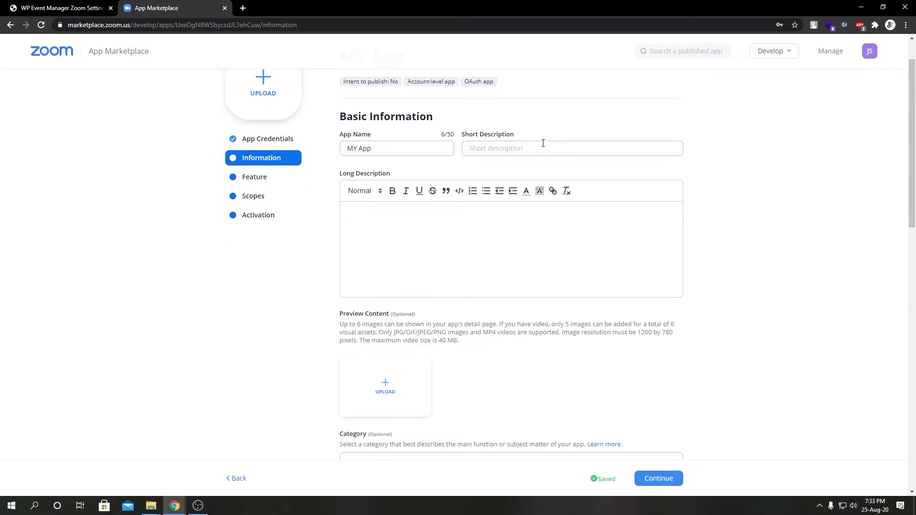
left_click(536, 147)
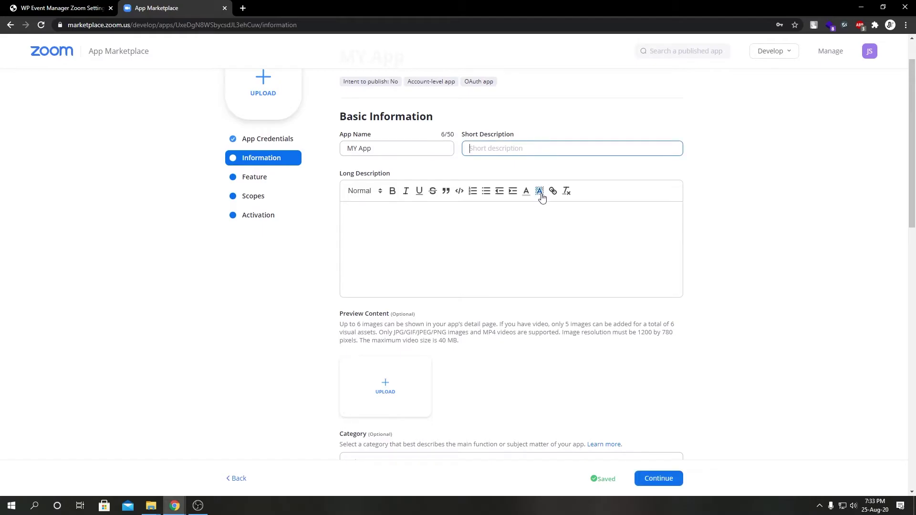
left_click(366, 256)
scroll(306, 257, "down", 4)
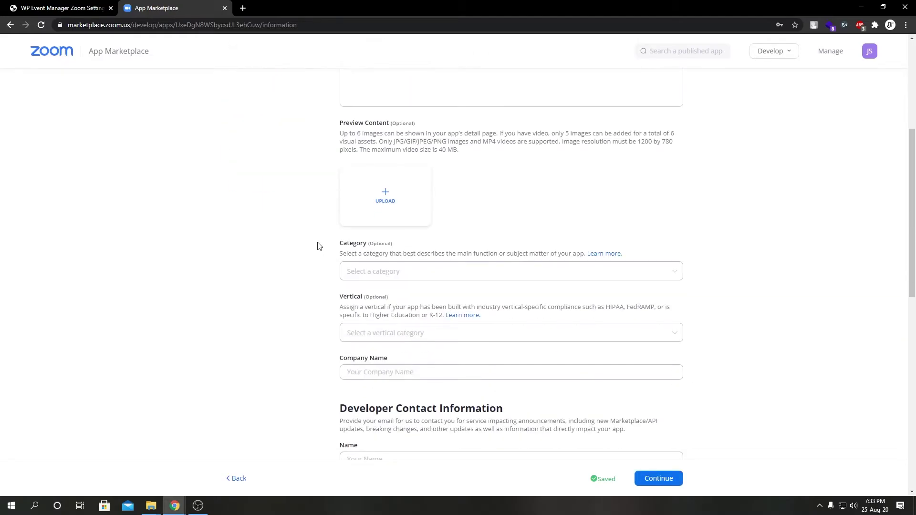
scroll(382, 229, "down", 2)
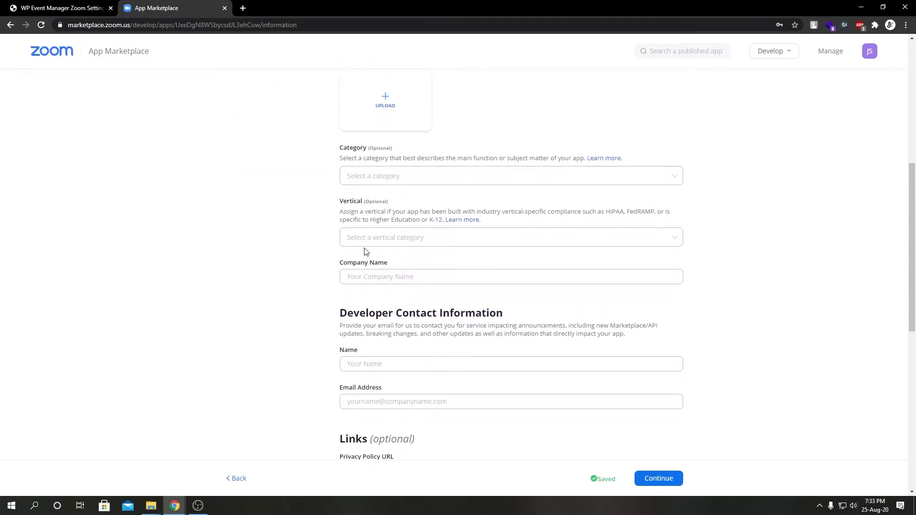
left_click(360, 275)
left_click(305, 277)
scroll(307, 320, "down", 2)
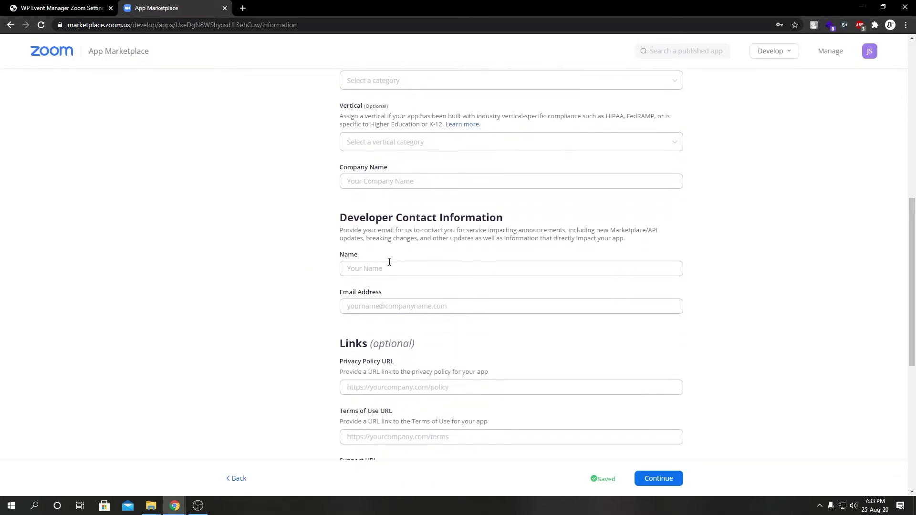
scroll(351, 307, "down", 4)
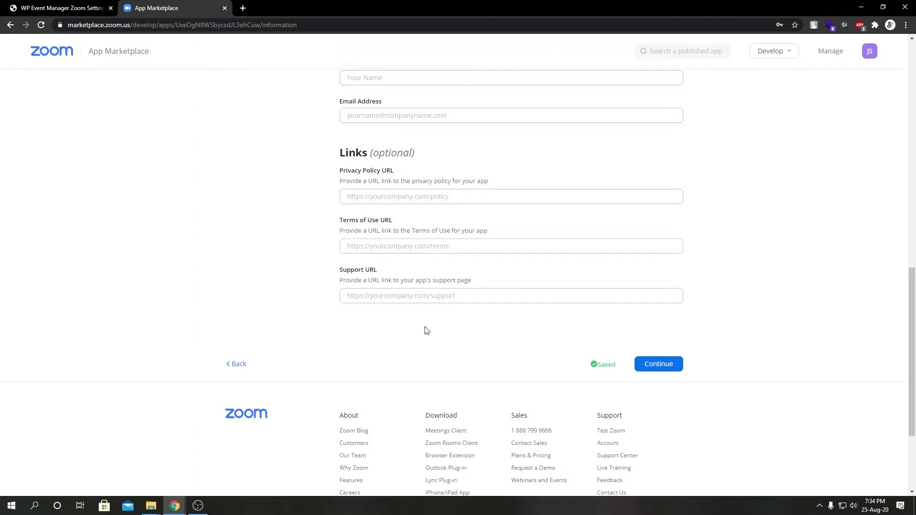
Advance through Feature to the Scopes step and bring up Add Scopes.
left_click(677, 366)
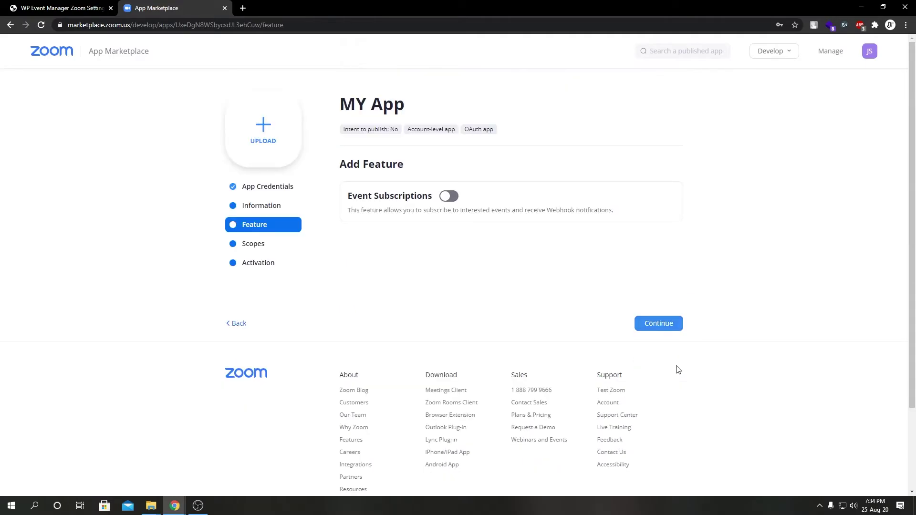
left_click(662, 329)
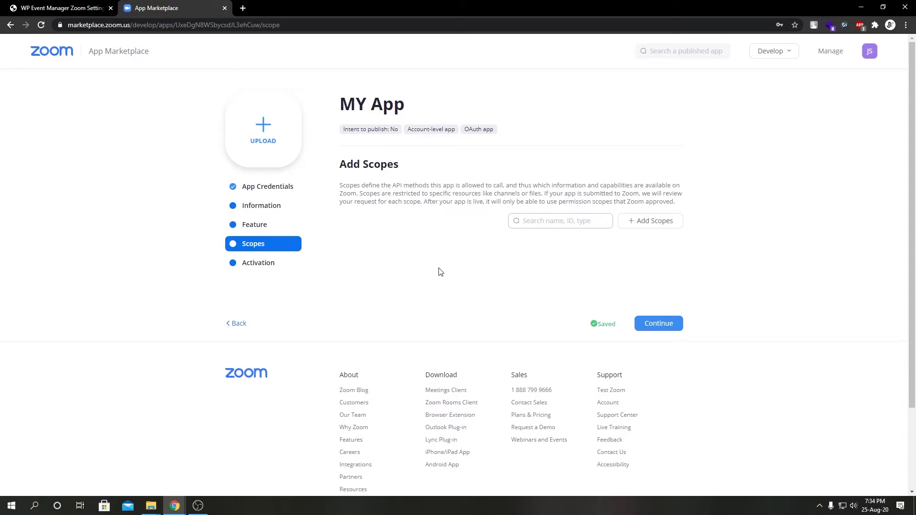
left_click(648, 230)
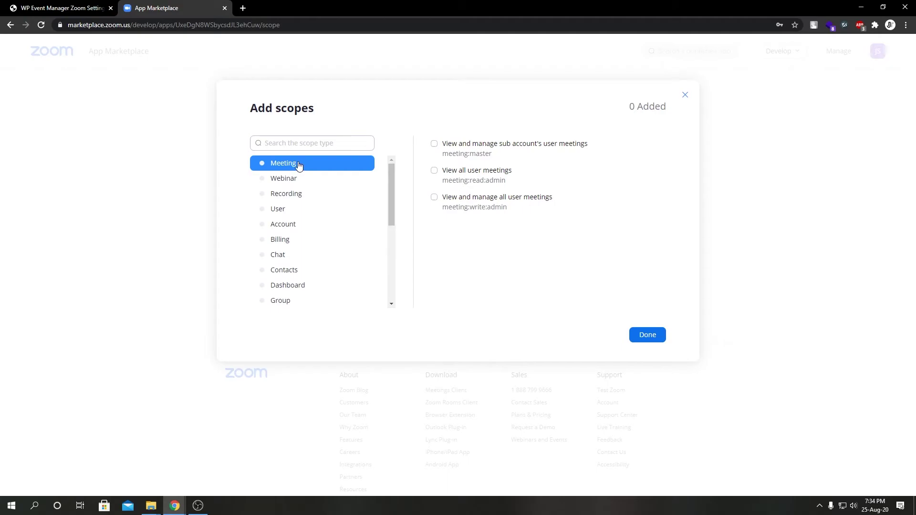
Tick the three Meeting scopes and three User scopes, then confirm with Done.
left_click(509, 151)
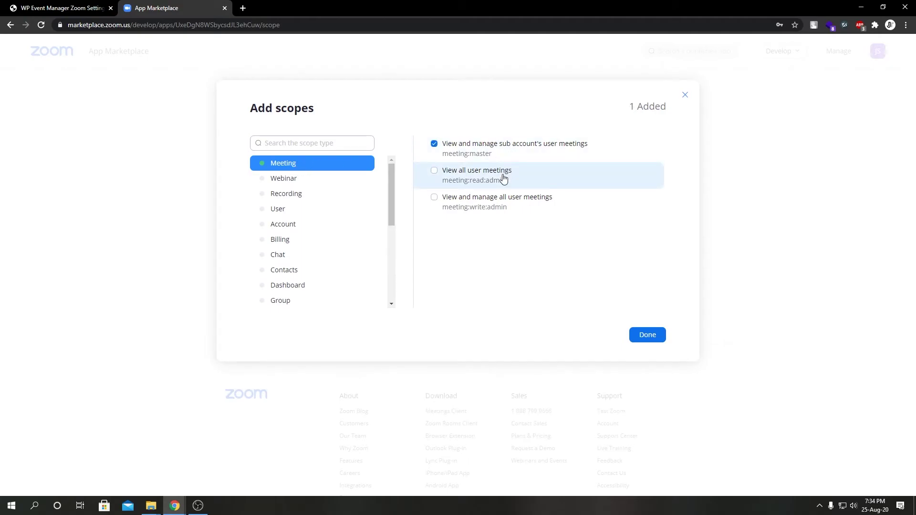
left_click(503, 180)
left_click(501, 199)
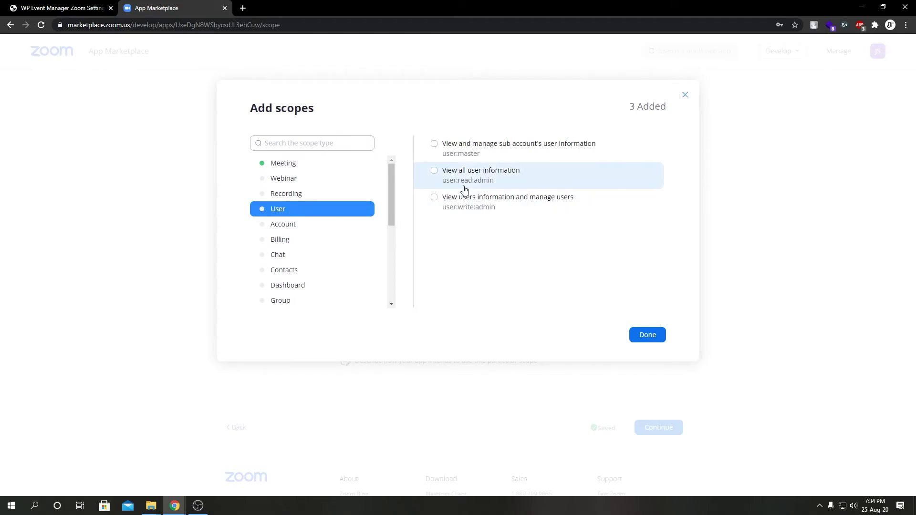
left_click(509, 153)
left_click(496, 173)
left_click(496, 198)
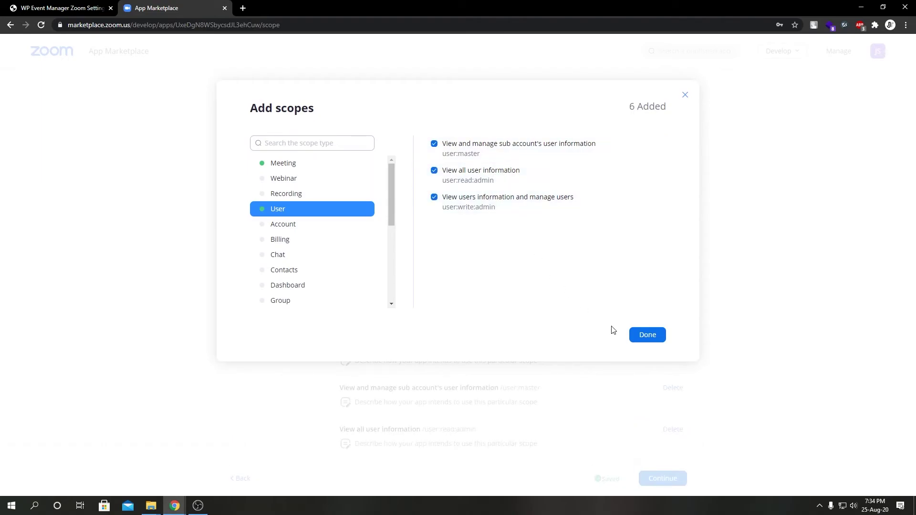
left_click(647, 335)
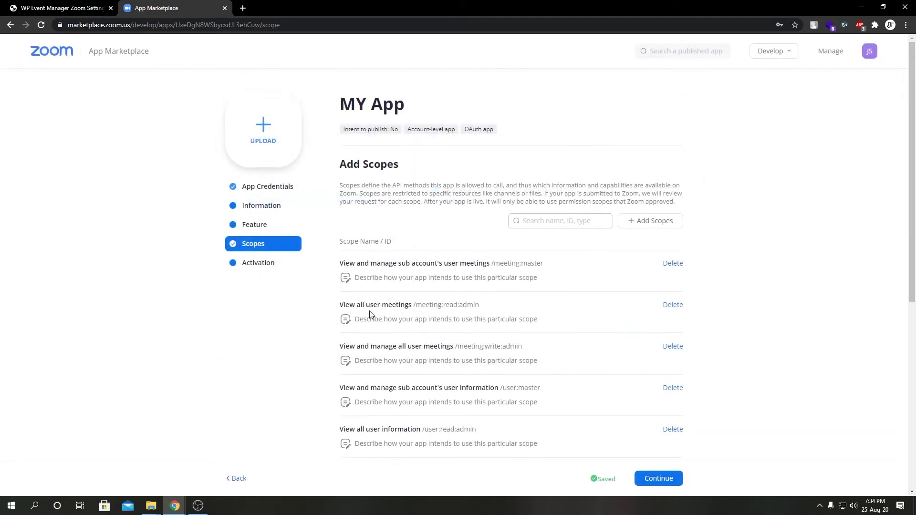
scroll(578, 364, "down", 5)
Continue to Activation, then save the WordPress Zoom OAuth settings.
left_click(658, 317)
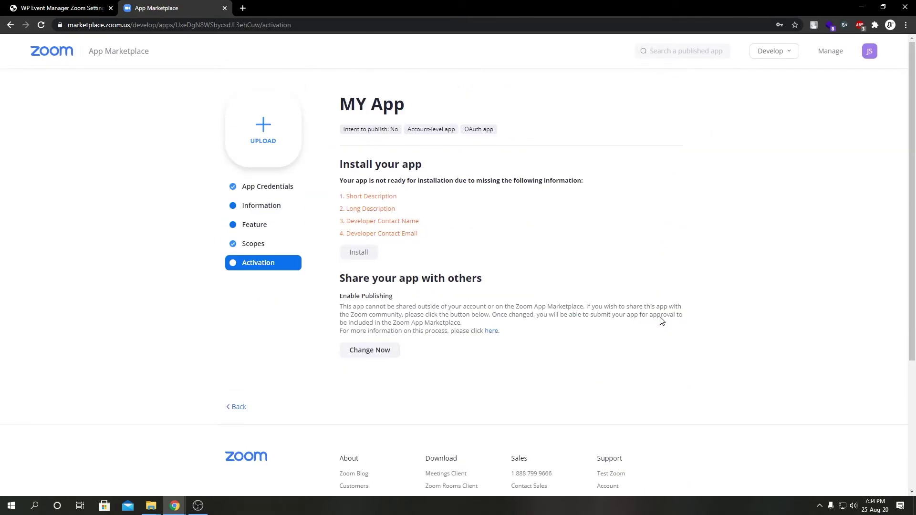
left_click(65, 9)
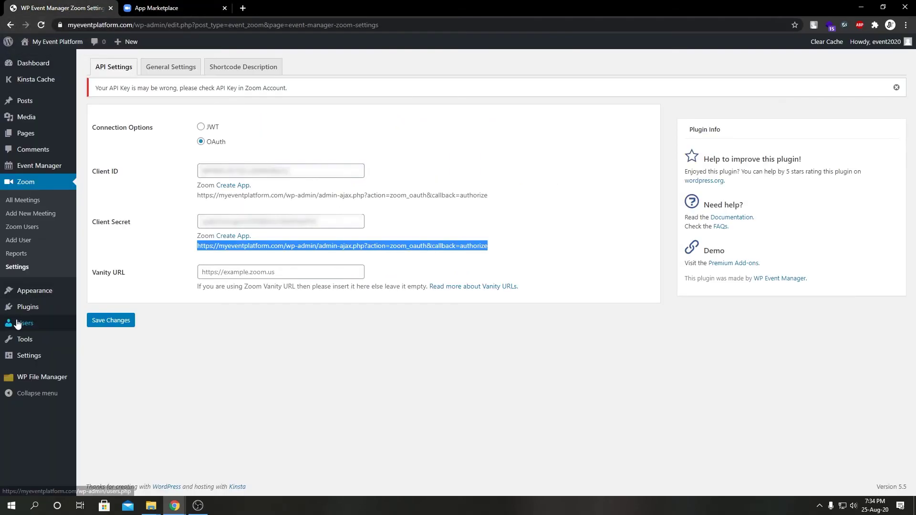
left_click(124, 325)
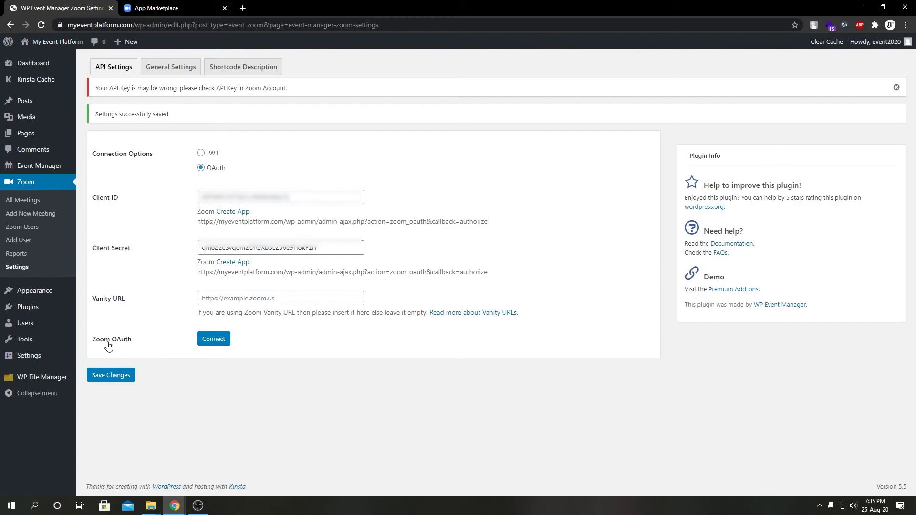
Connect Zoom via OAuth and authorize MY App's access to the account.
left_click(223, 343)
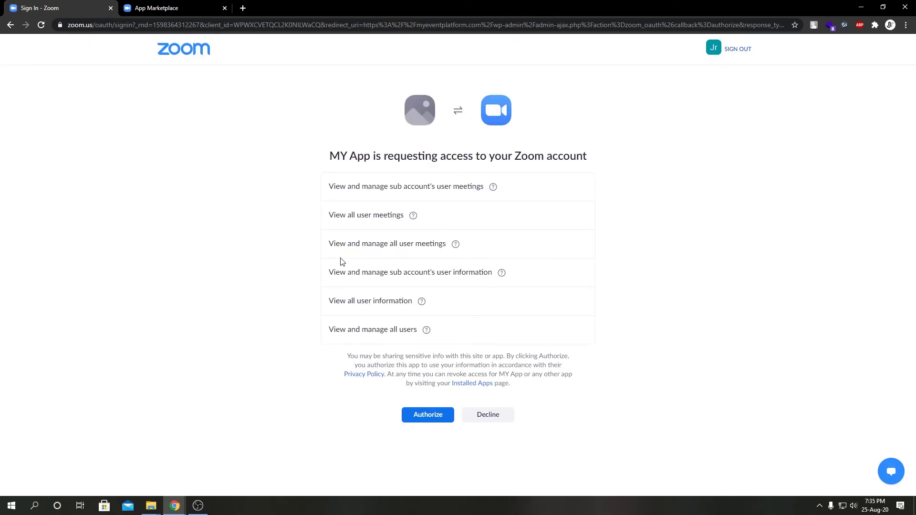
left_click(421, 415)
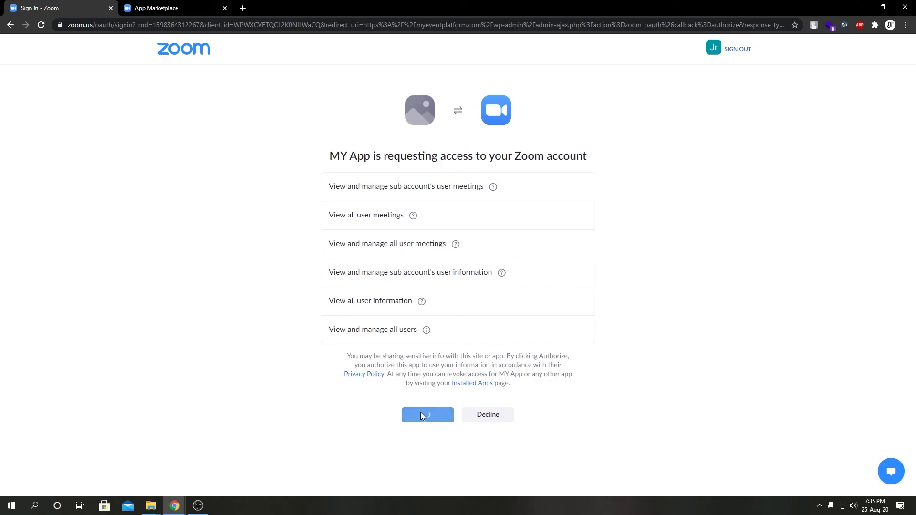